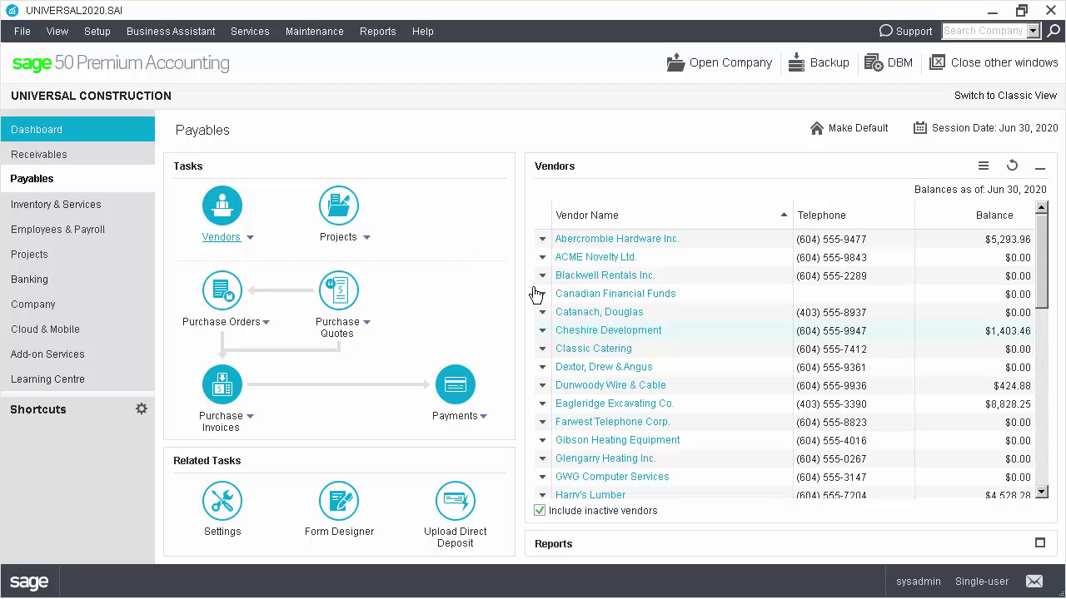
Flag Cheshire Development for T4A filing in box 48 Fees for services, check its statistics, and save
left_click(572, 334)
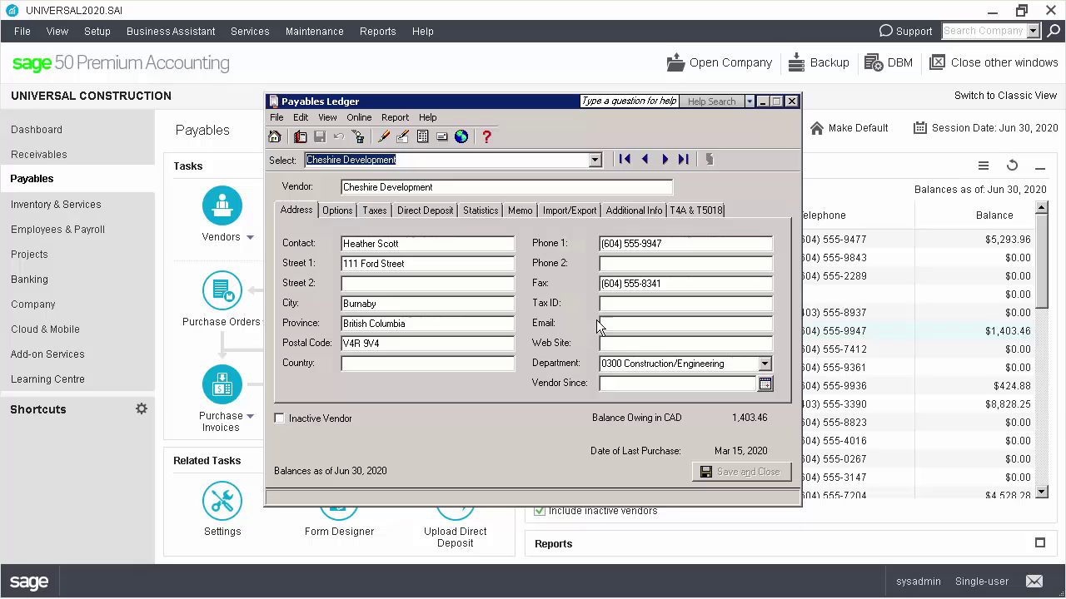
left_click(701, 212)
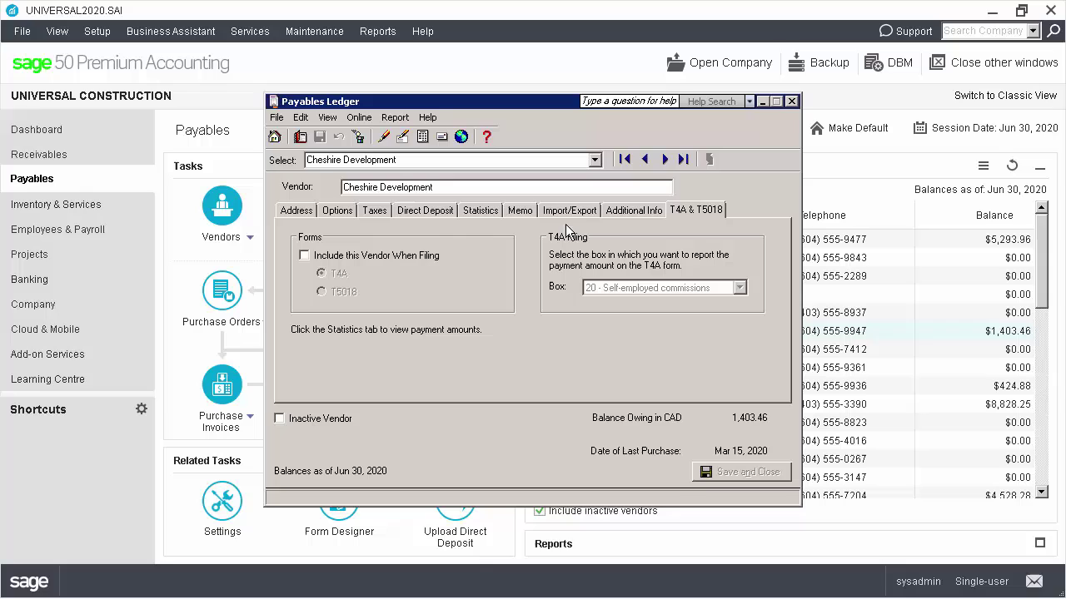
left_click(414, 254)
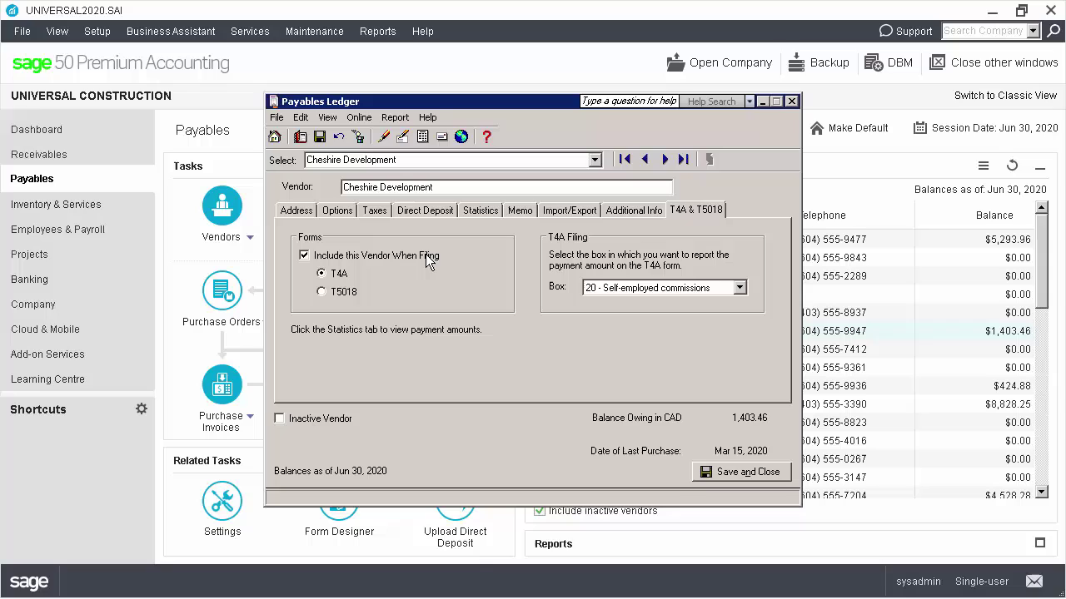
left_click(738, 288)
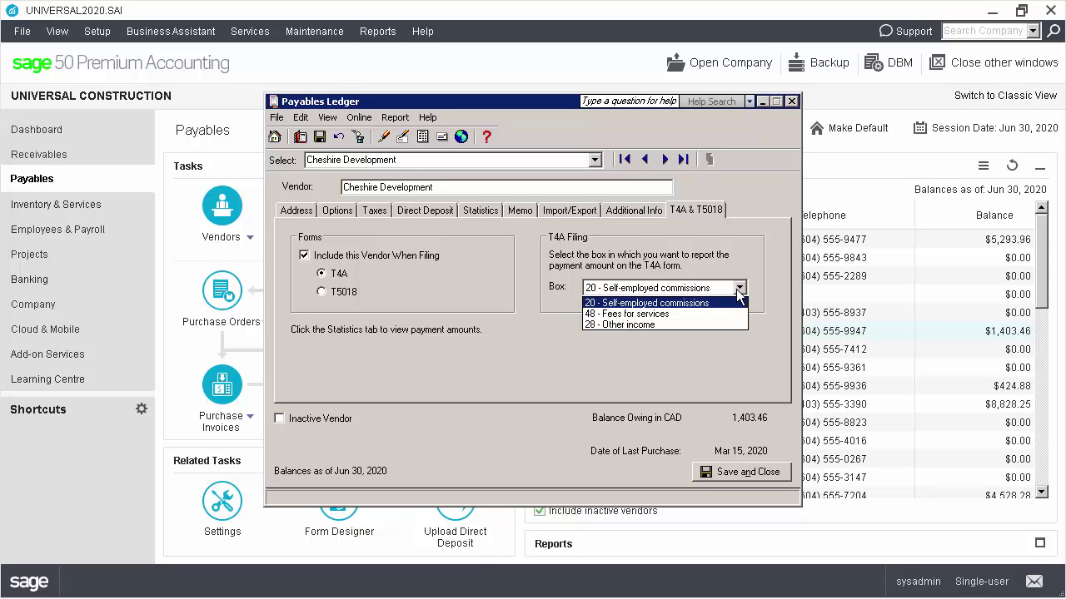
left_click(715, 313)
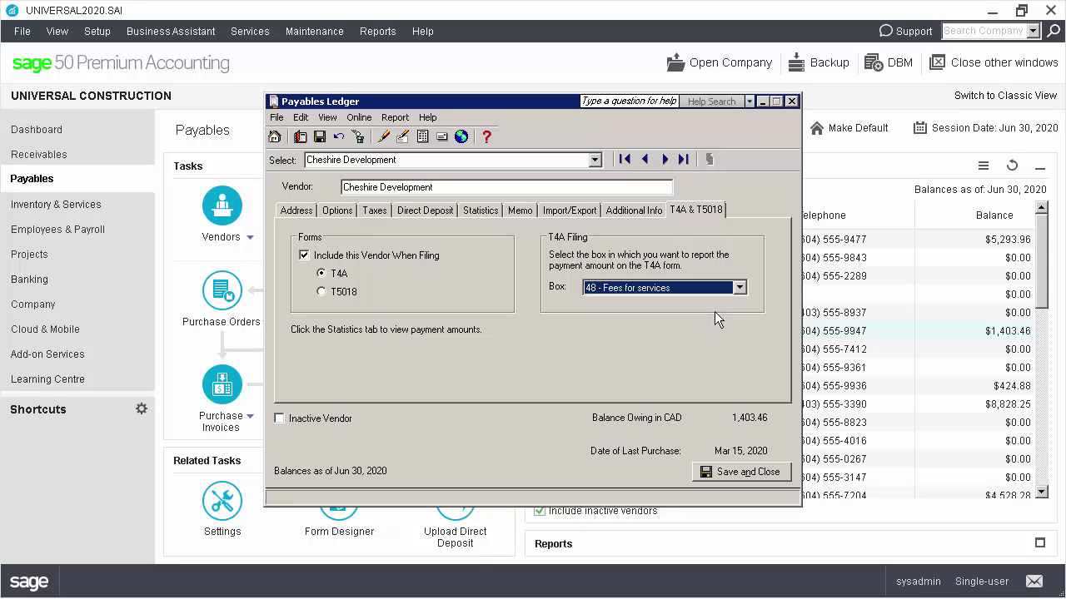
left_click(497, 208)
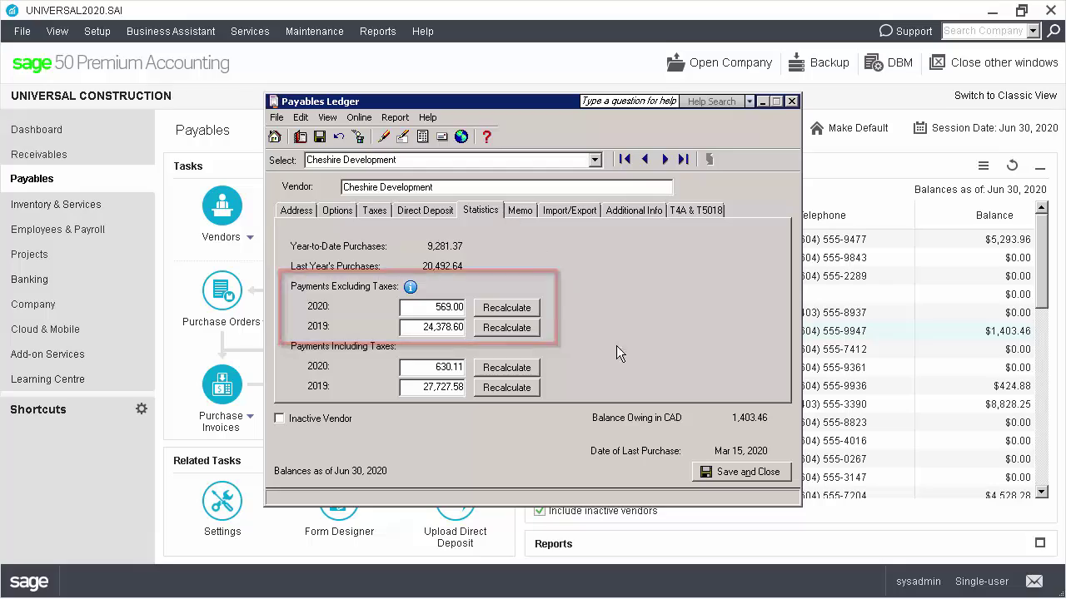
left_click(726, 471)
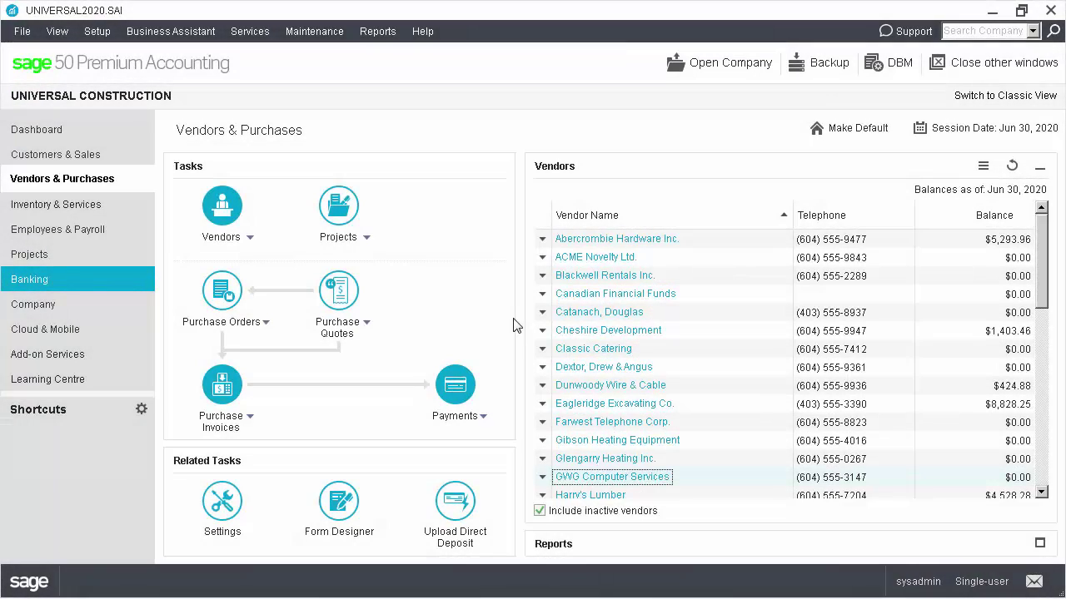
Start T4A slips for both vendors and enter business account number 81 and the business type
left_click(377, 30)
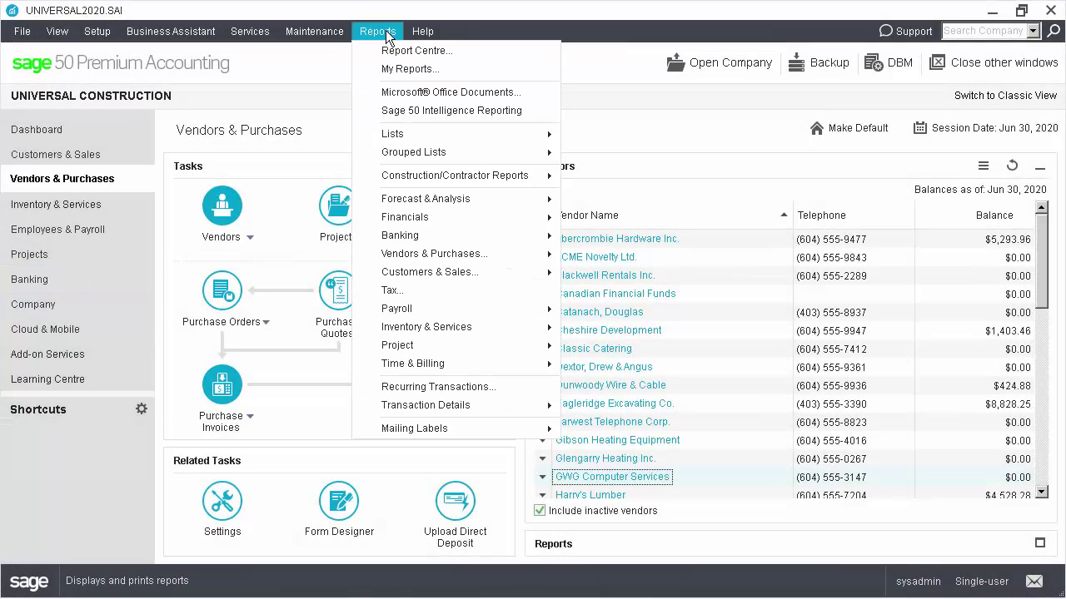
mouse_move(462, 254)
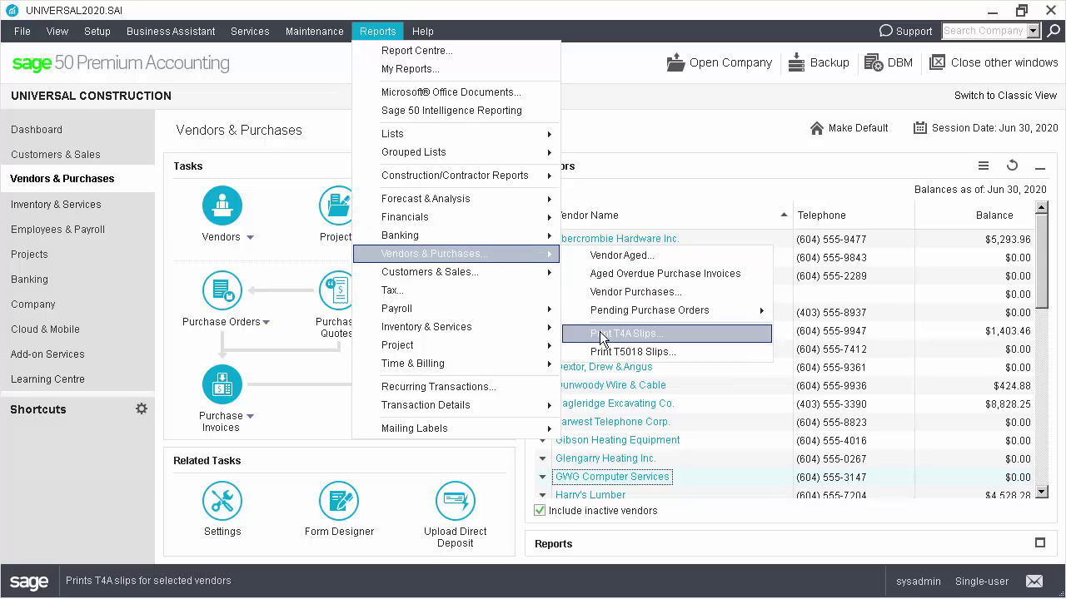
left_click(601, 337)
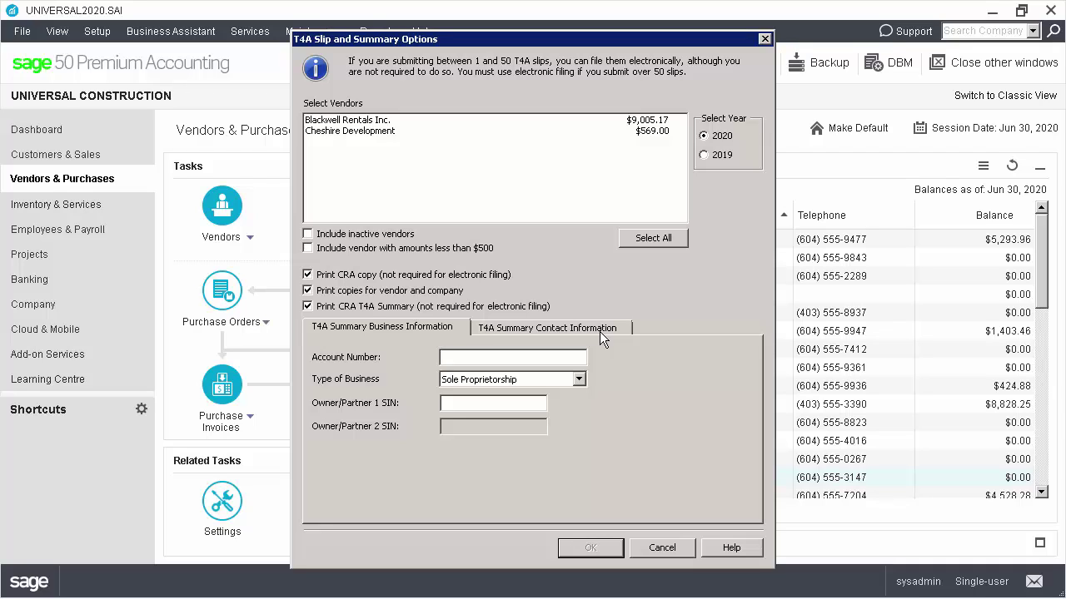
left_click(626, 239)
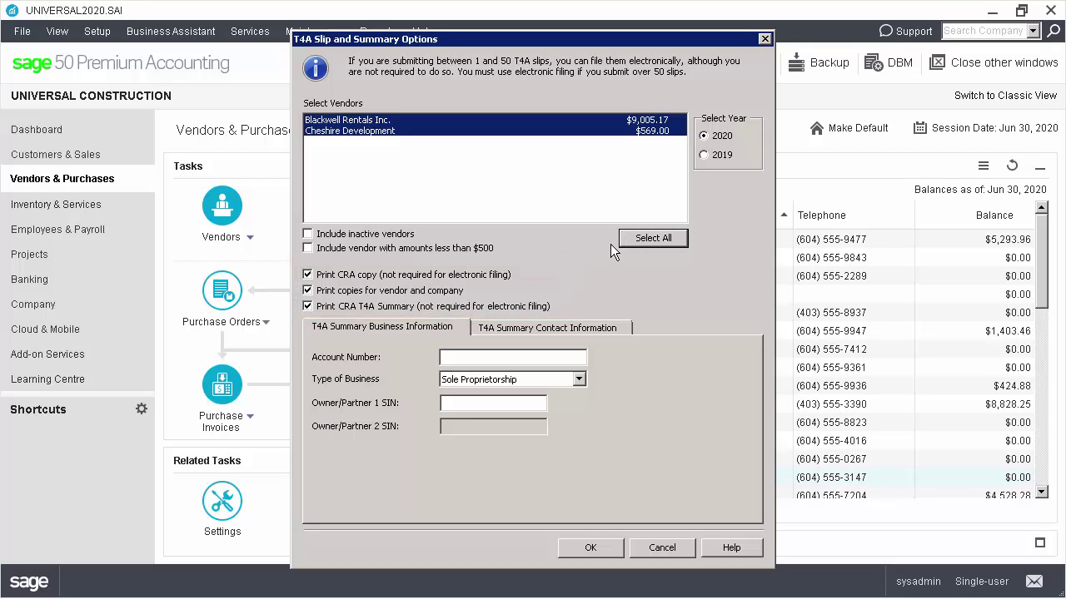
left_click(525, 358)
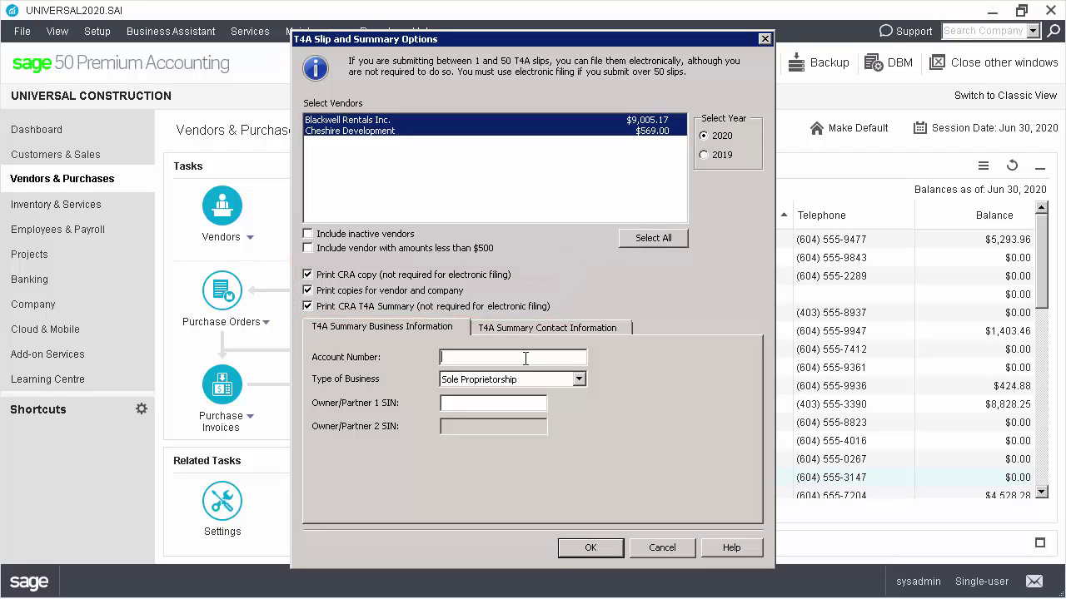
type("81")
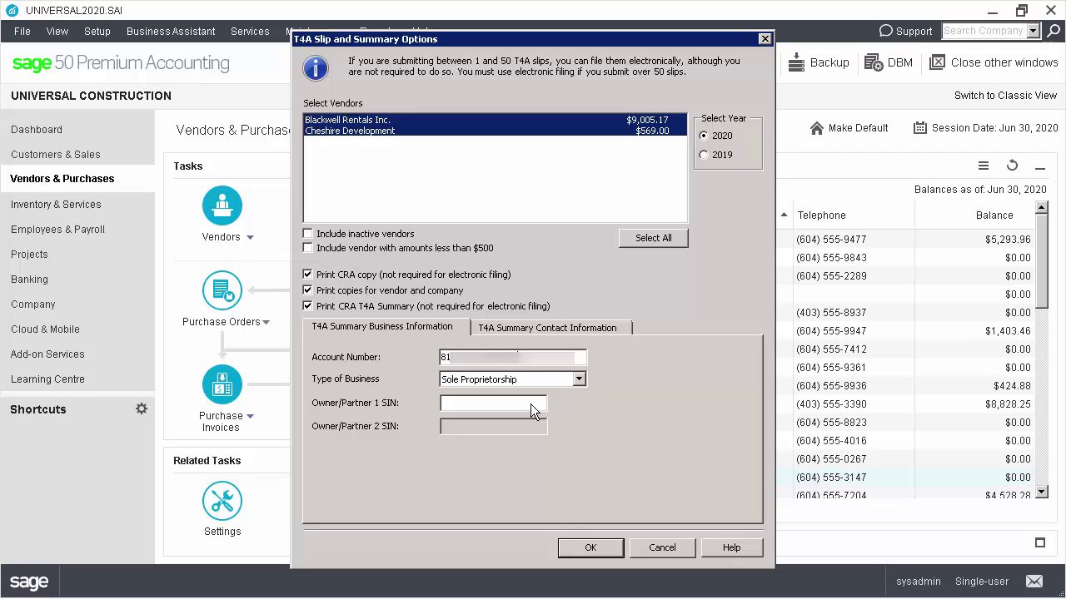
left_click(533, 379)
left_click(508, 424)
Enter the accounting contact's name, phone number and position 'Office Manager', then confirm the options
left_click(532, 328)
left_click(471, 388)
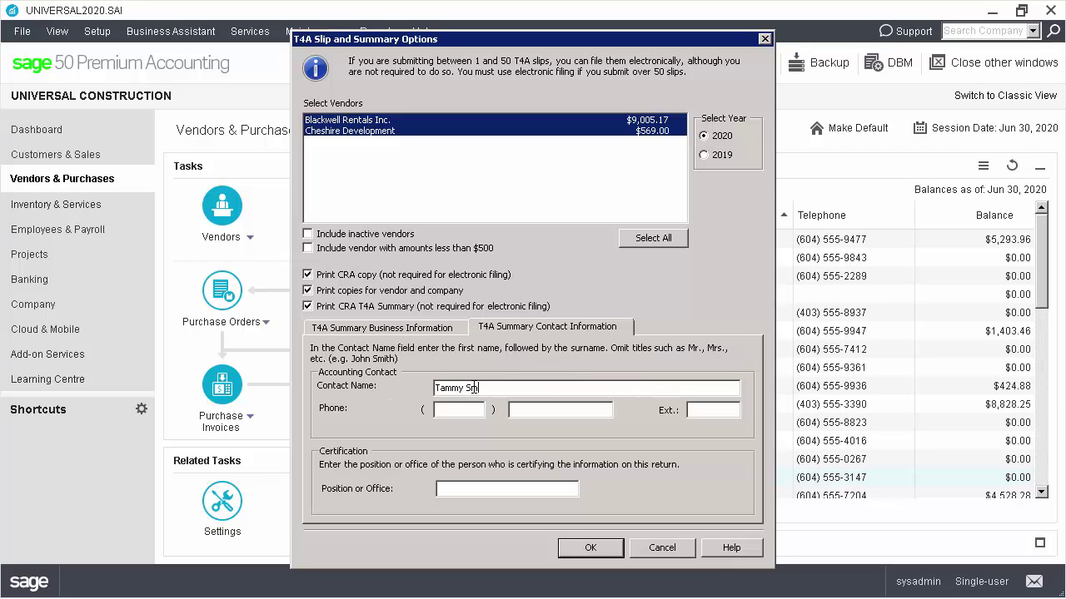
key("Tab")
type("604")
key("Tab")
type("207")
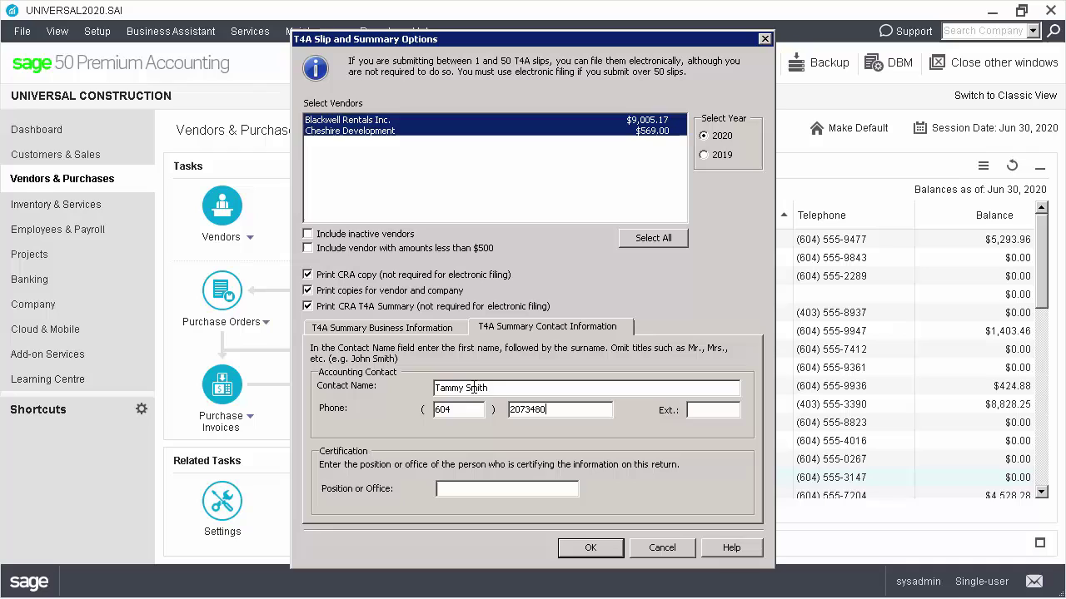
key("Tab")
key("Tab")
type("Office Manager")
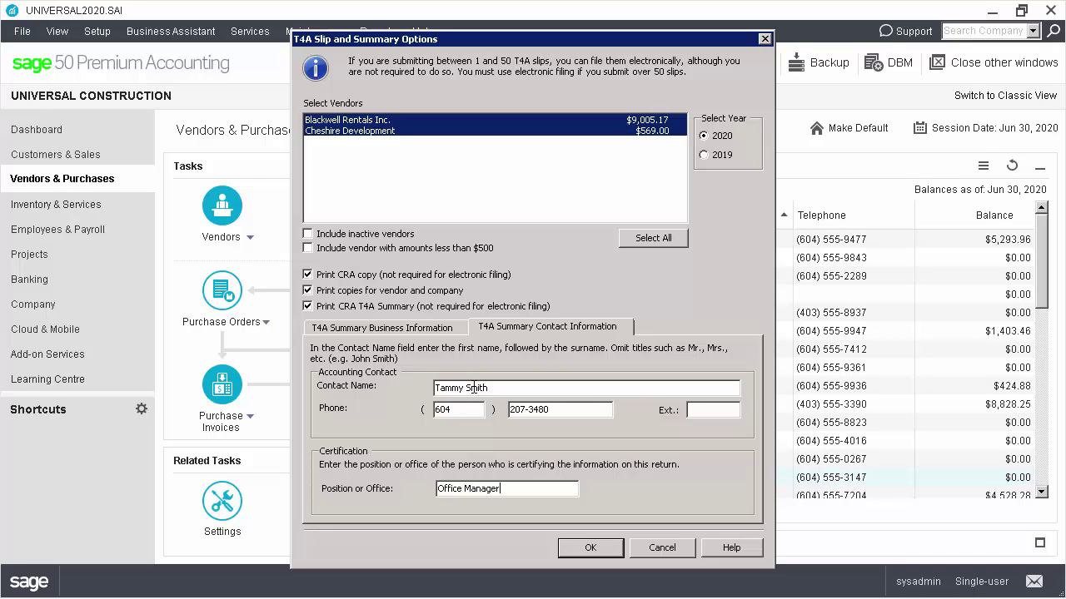
left_click(561, 549)
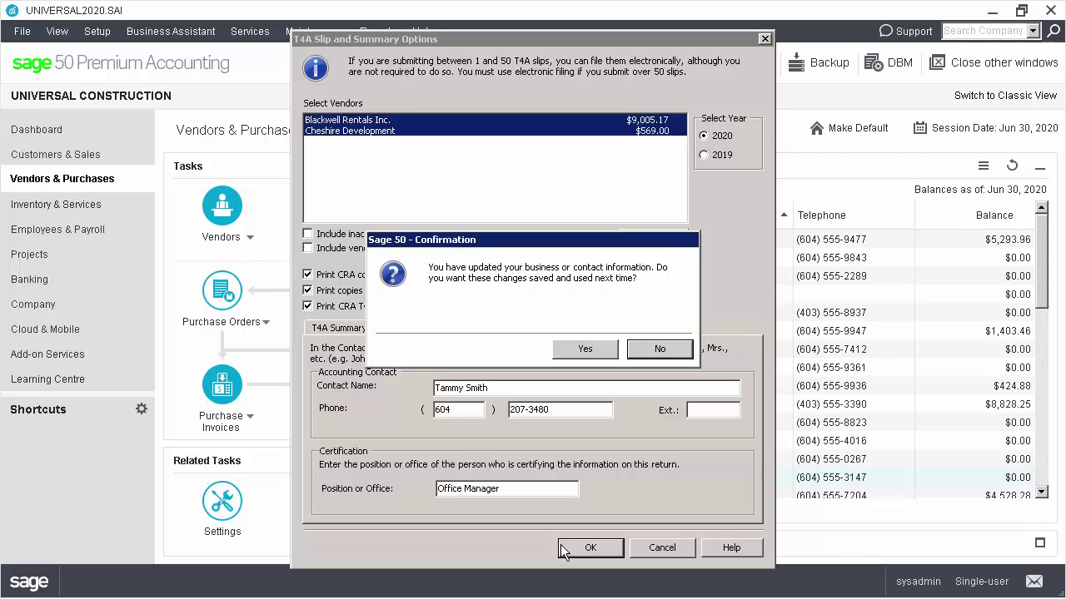
Save the contact details, keep Cheshire Development on box 48, and print the slips and summary
left_click(583, 350)
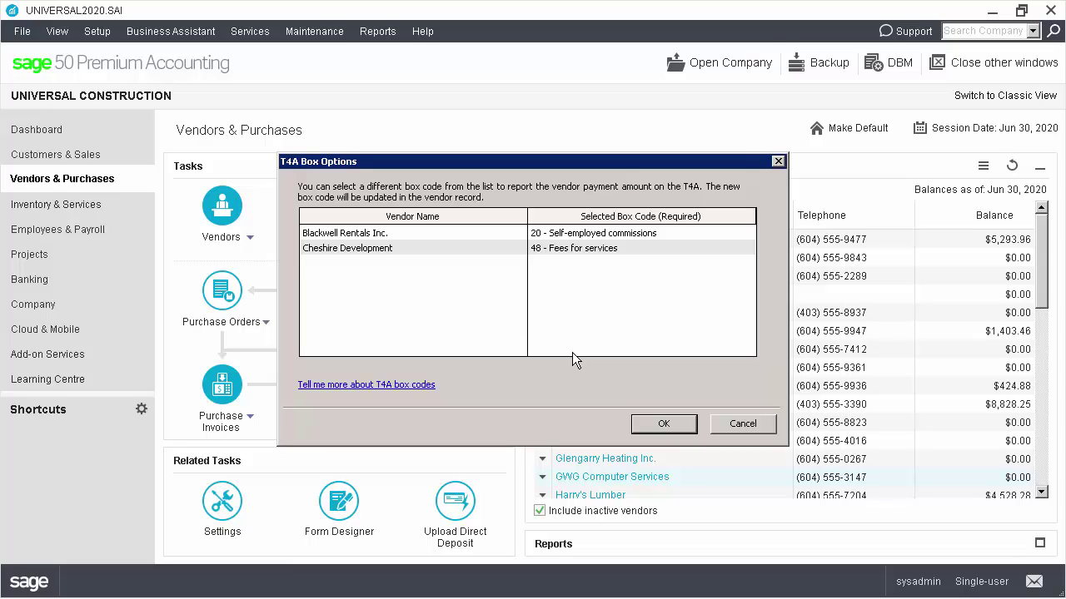
left_click(731, 249)
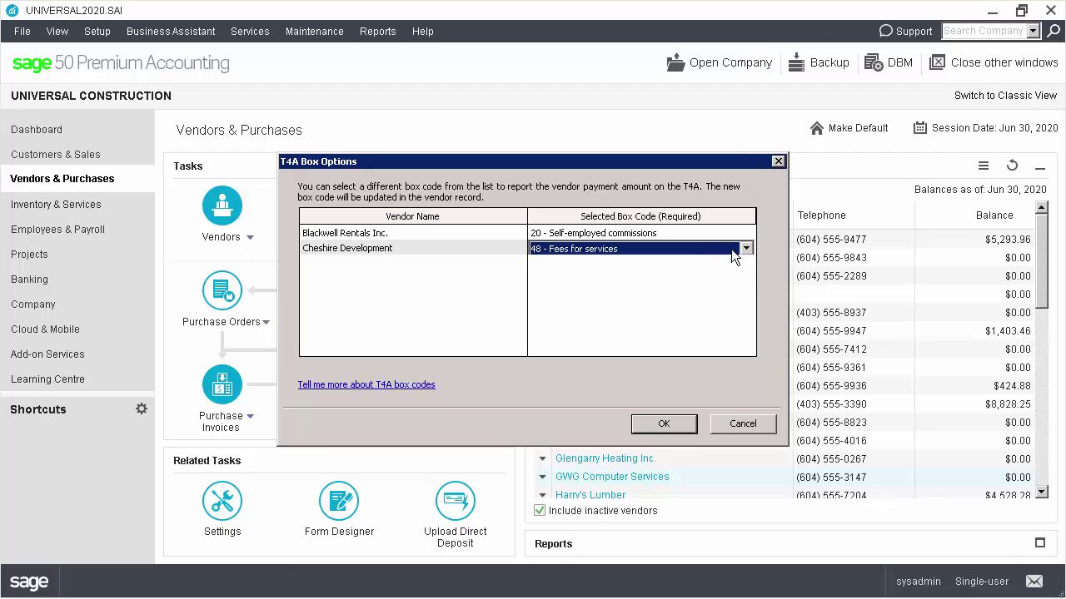
left_click(740, 248)
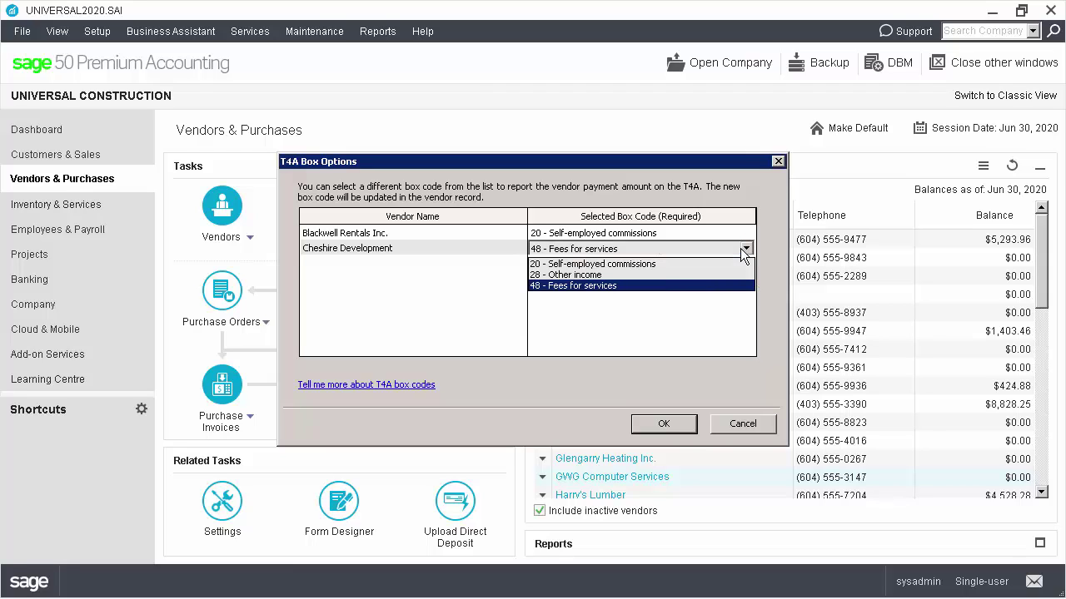
left_click(740, 248)
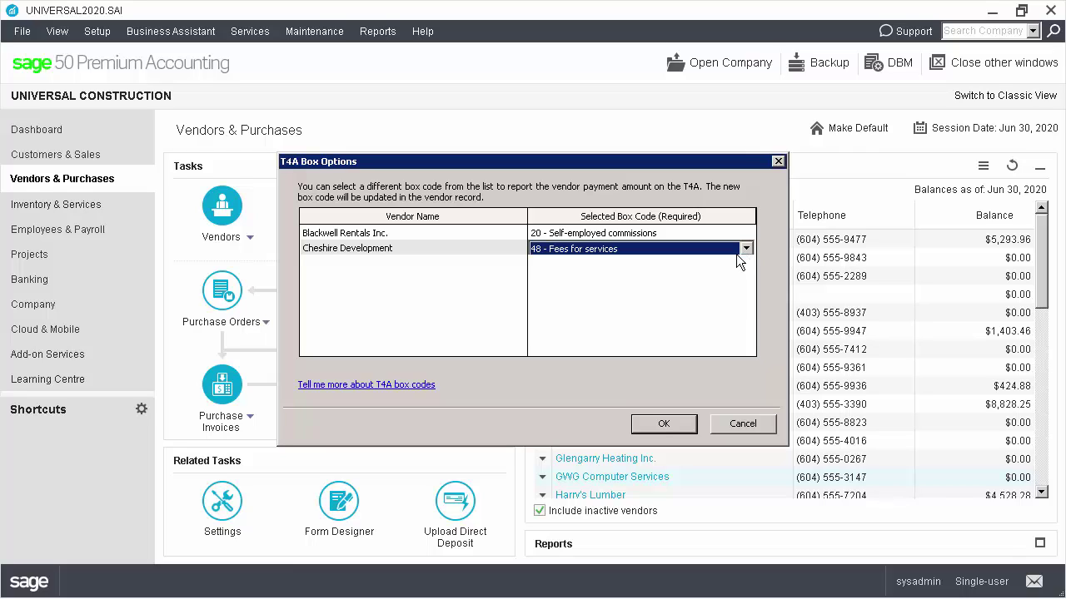
left_click(658, 424)
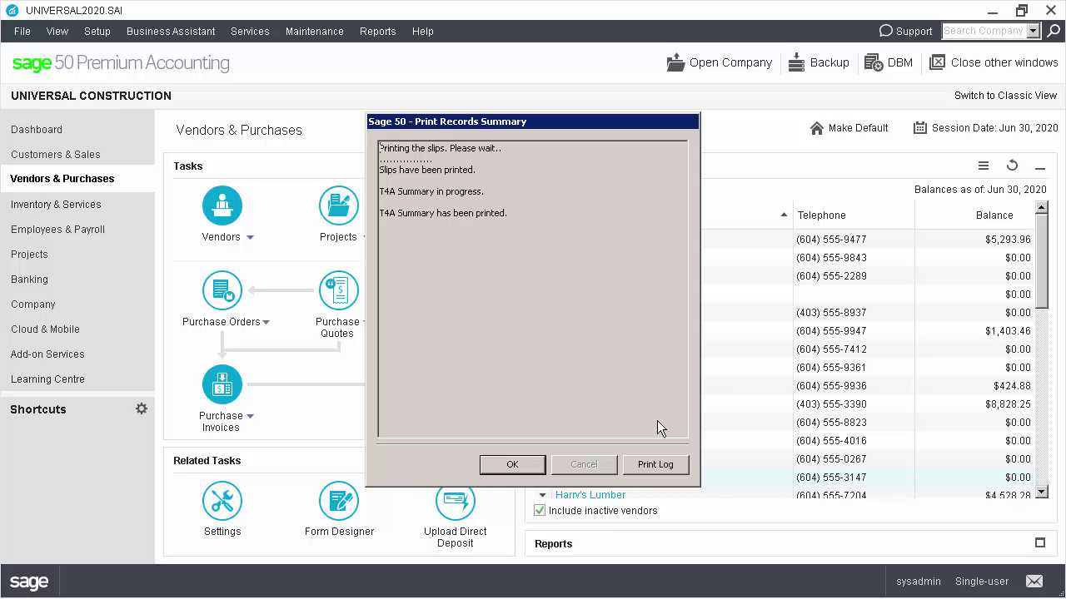
Dismiss the print records summary and open the Vendor List report
left_click(529, 467)
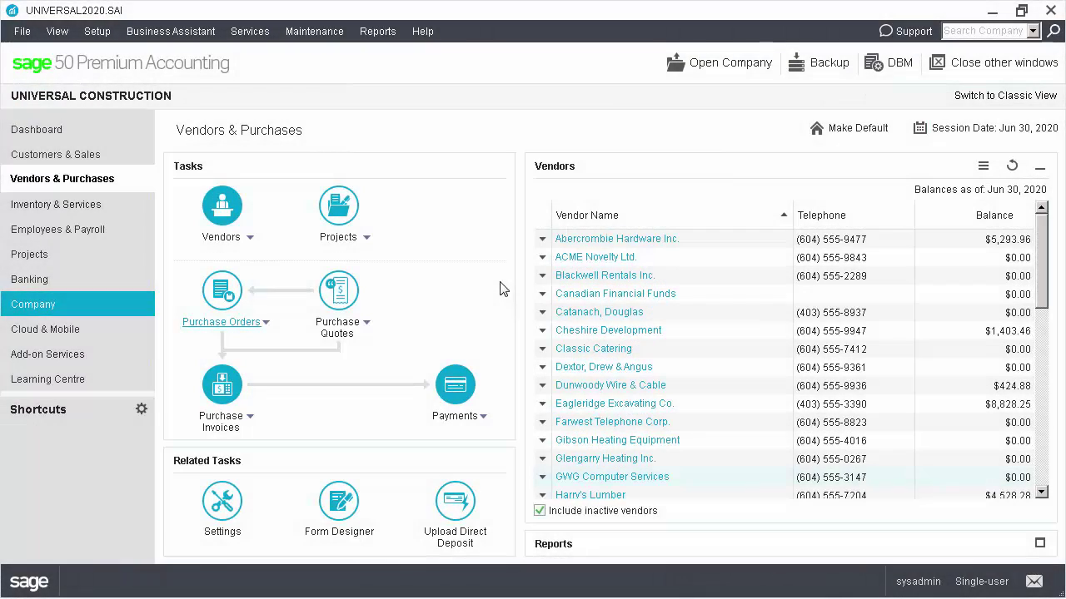
left_click(379, 31)
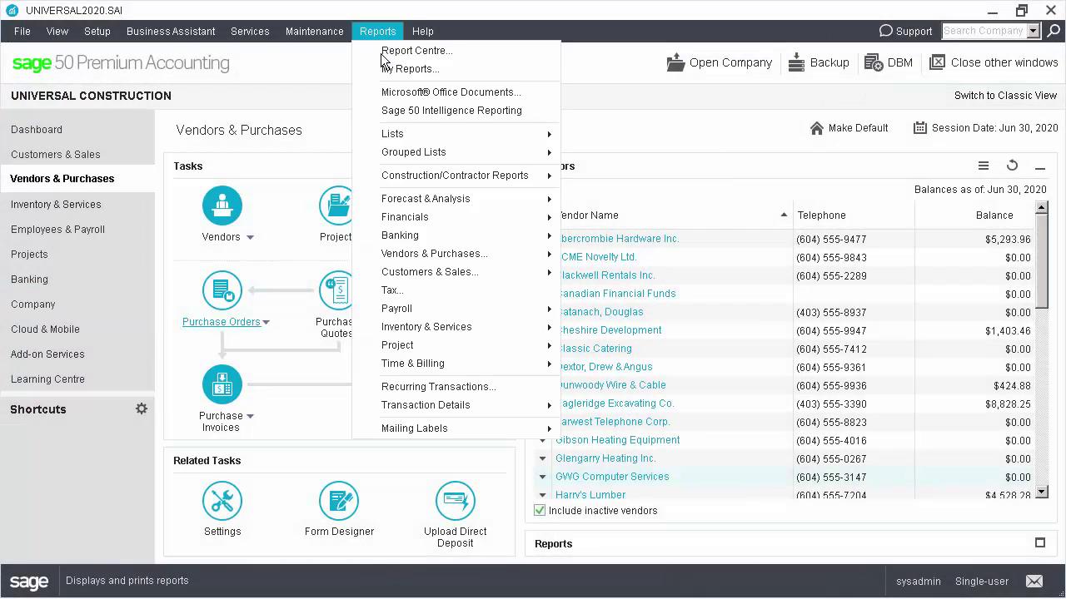
mouse_move(396, 137)
left_click(612, 171)
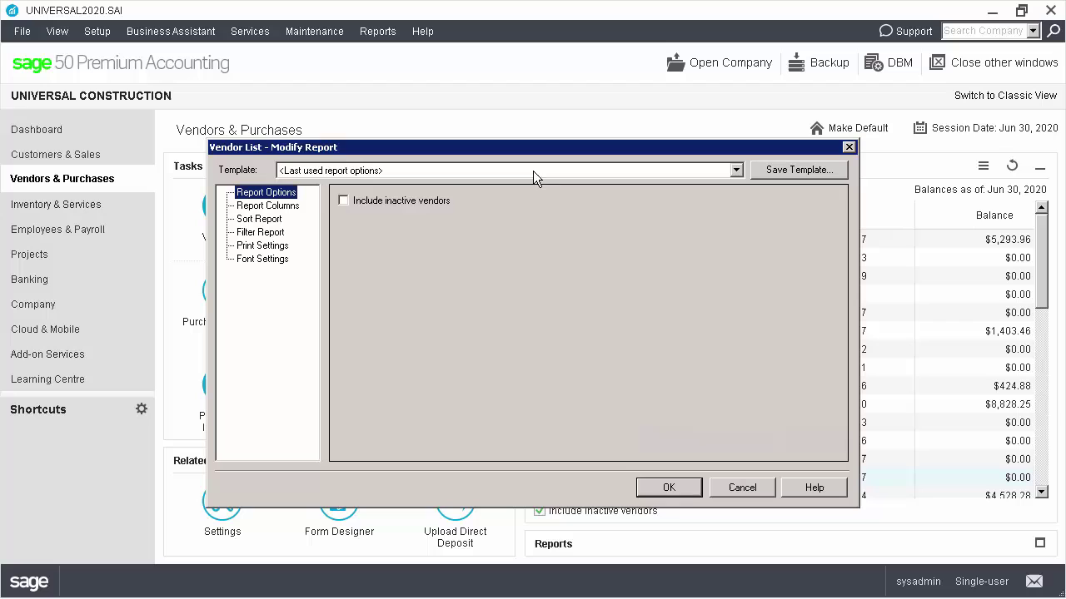
Add custom columns YTD Payments Excluding Tax through Previous Year Purchases to the report, then close its options
left_click(299, 209)
left_click(417, 233)
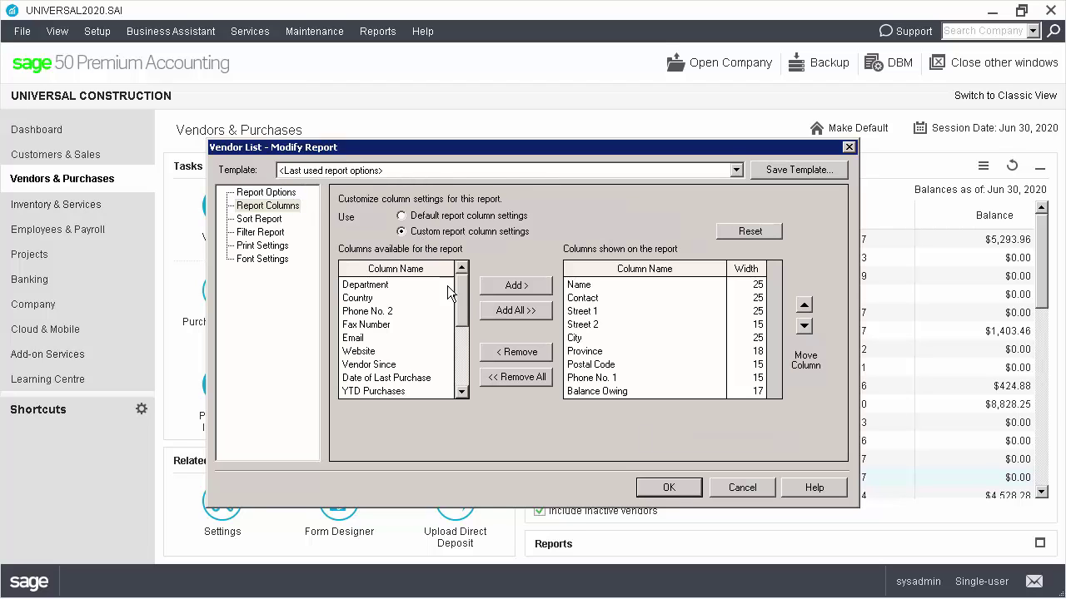
left_click_drag(461, 291, 462, 388)
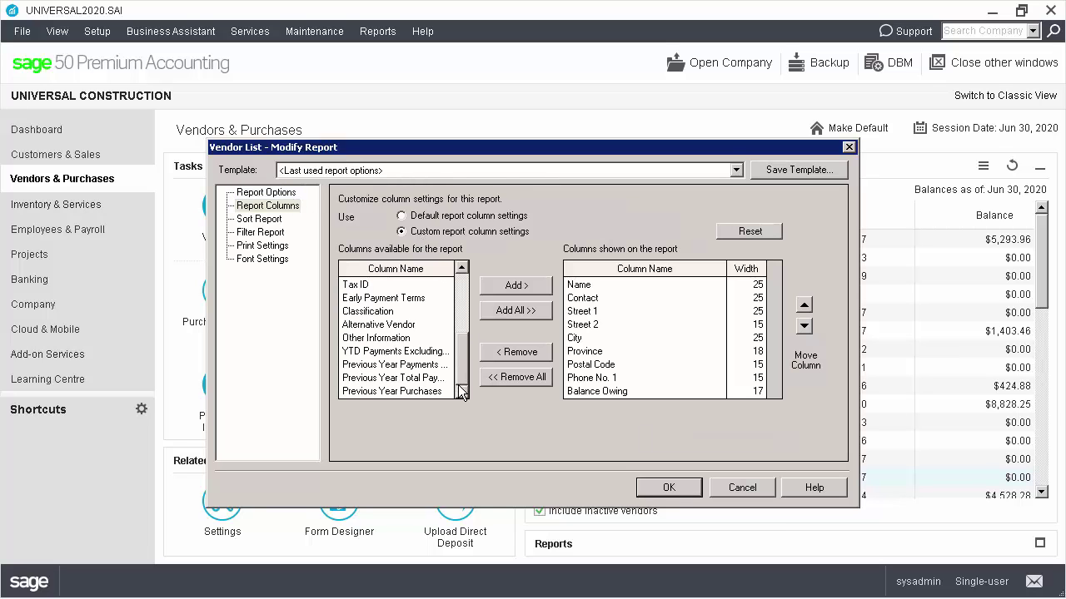
left_click(414, 353)
left_click(410, 391, "shift")
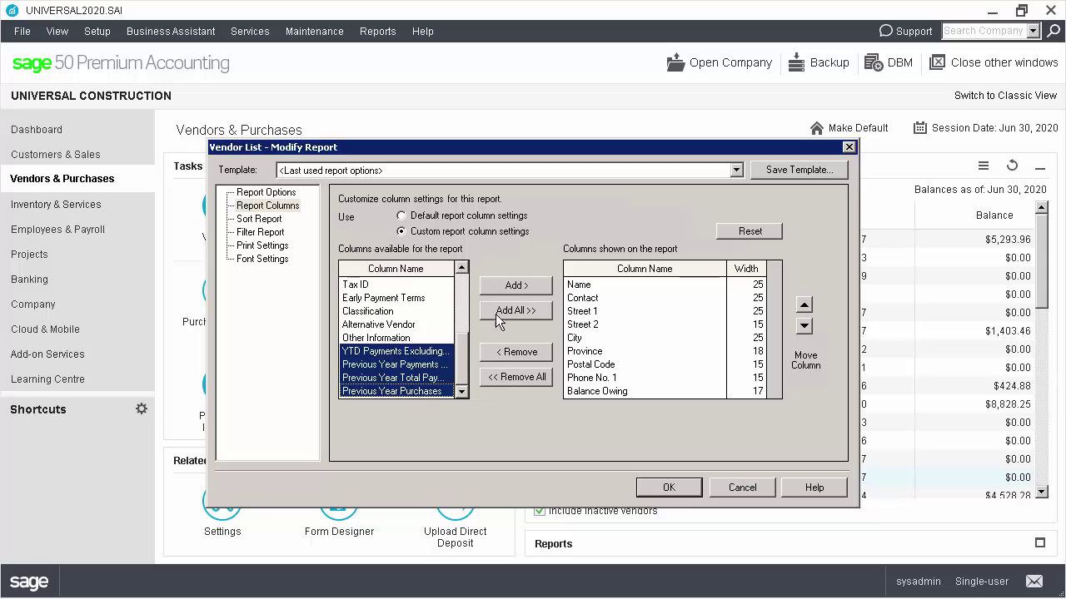
left_click(508, 287)
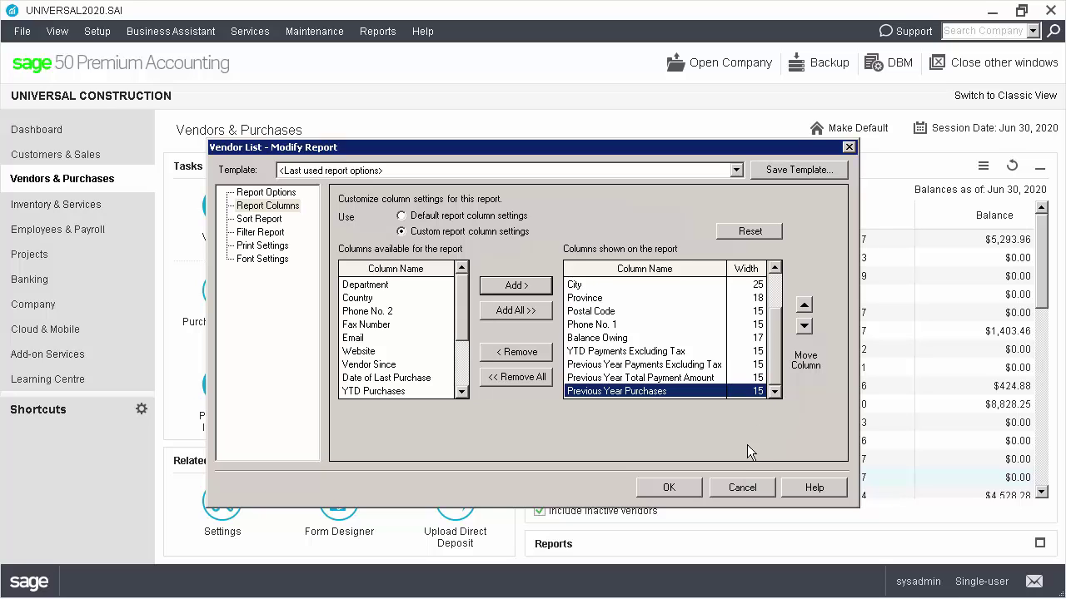
left_click(736, 486)
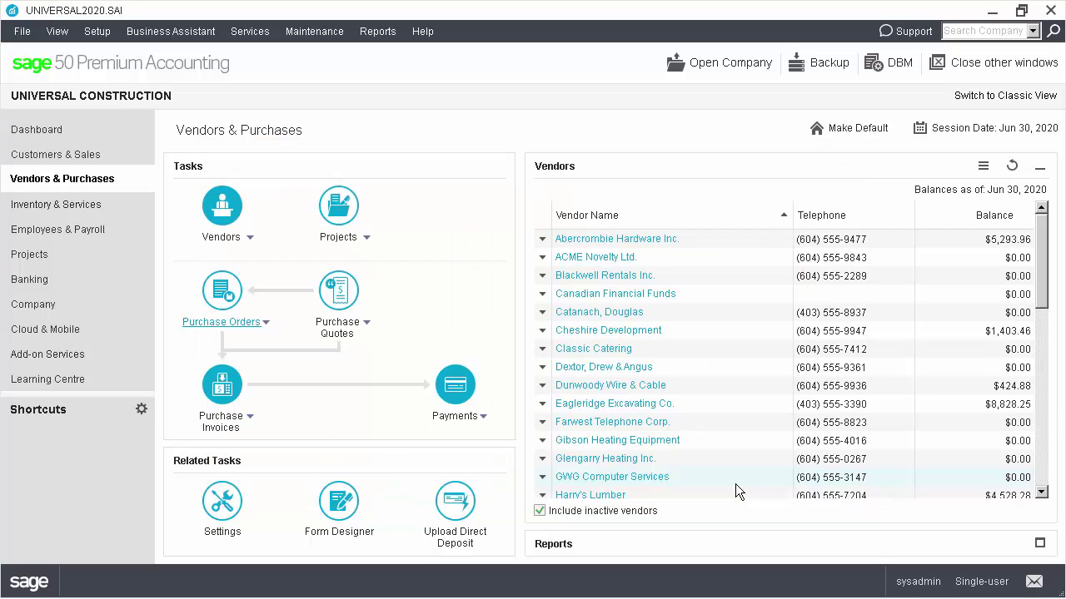